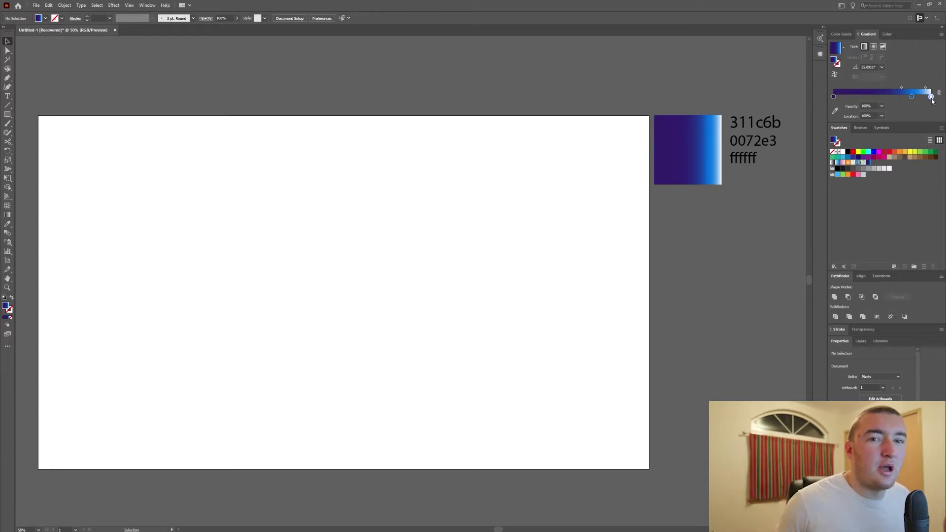
# Draw a 1920 × 1080 px rectangle with the blue gradient fill that covers the whole artboard
pyautogui.click(8, 114)
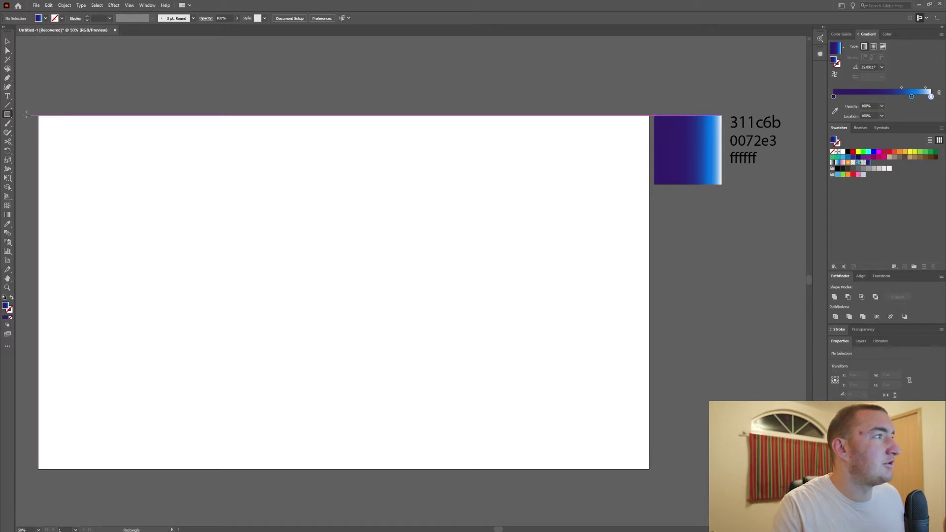
pyautogui.click(10, 116)
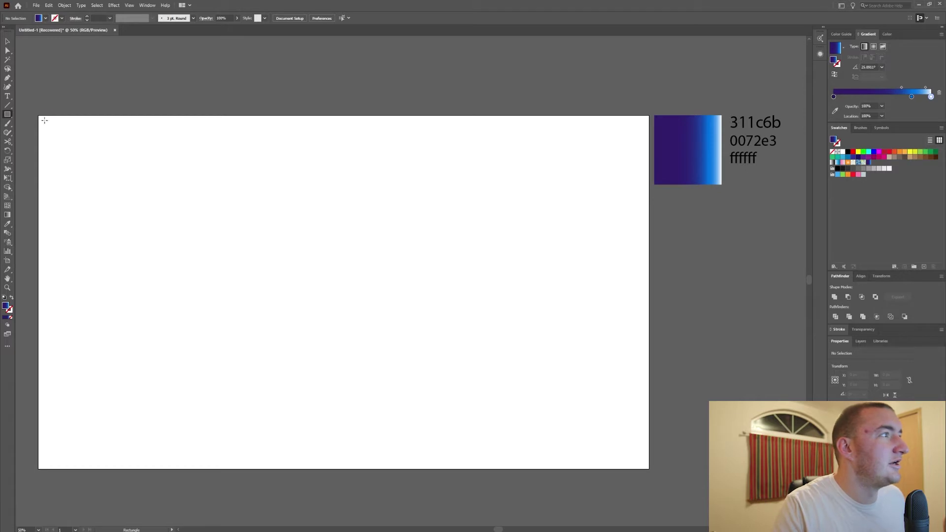
pyautogui.moveTo(37, 114); pyautogui.dragTo(649, 469)
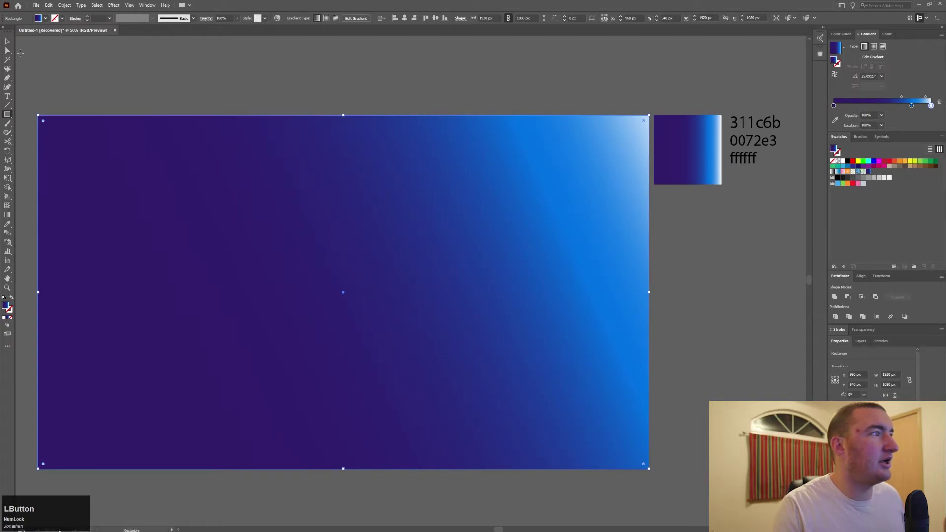
pyautogui.click(166, 102)
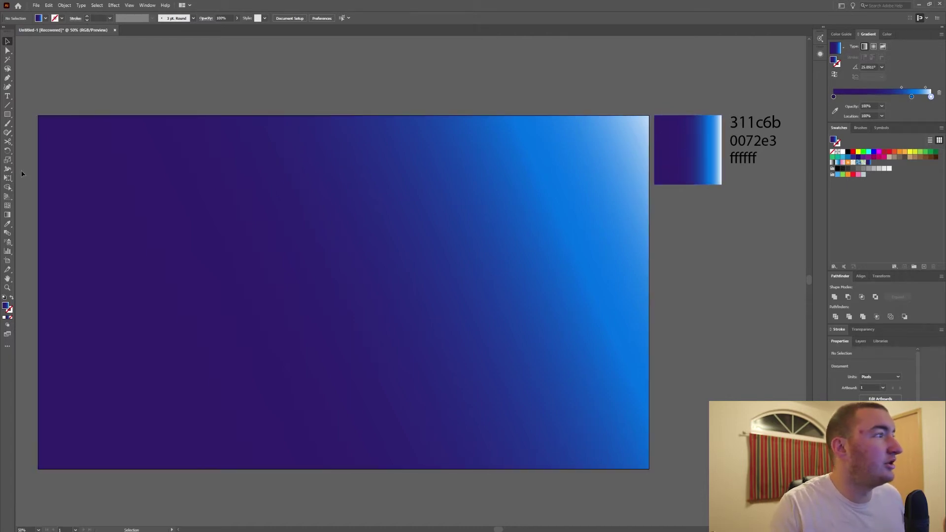
# Draw a 45° line about 889 px wide from beyond the artboard's lower-left corner and apply the blue gradient to its stroke
pyautogui.click(8, 105)
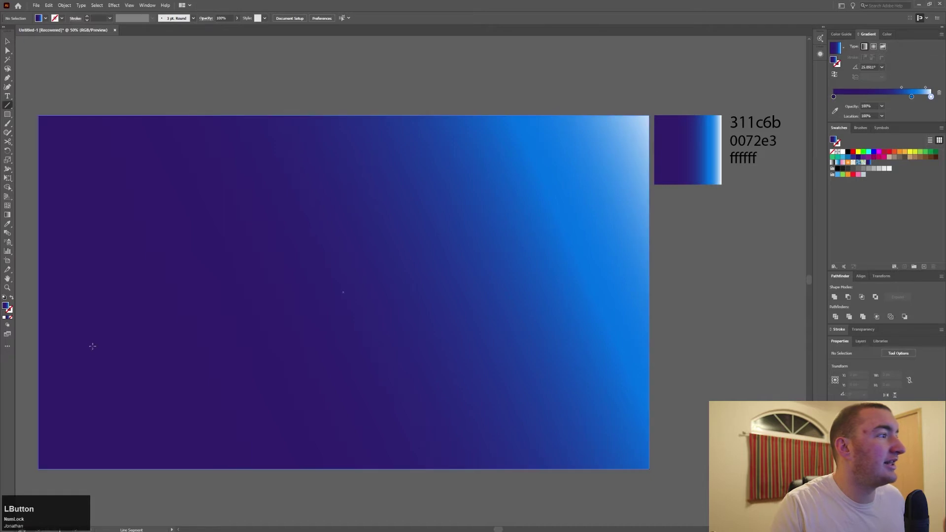
pyautogui.moveTo(116, 376); pyautogui.dragTo(159, 346)
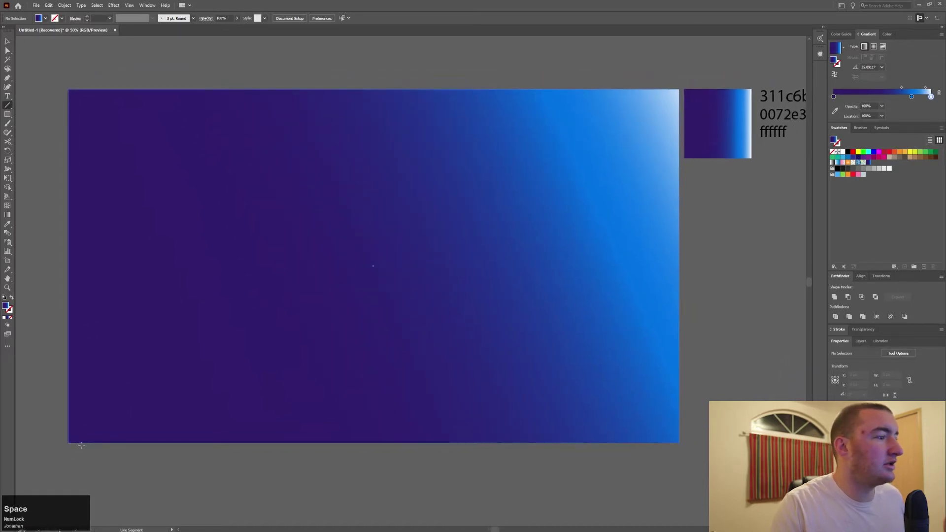
pyautogui.moveTo(59, 478); pyautogui.dragTo(338, 183)
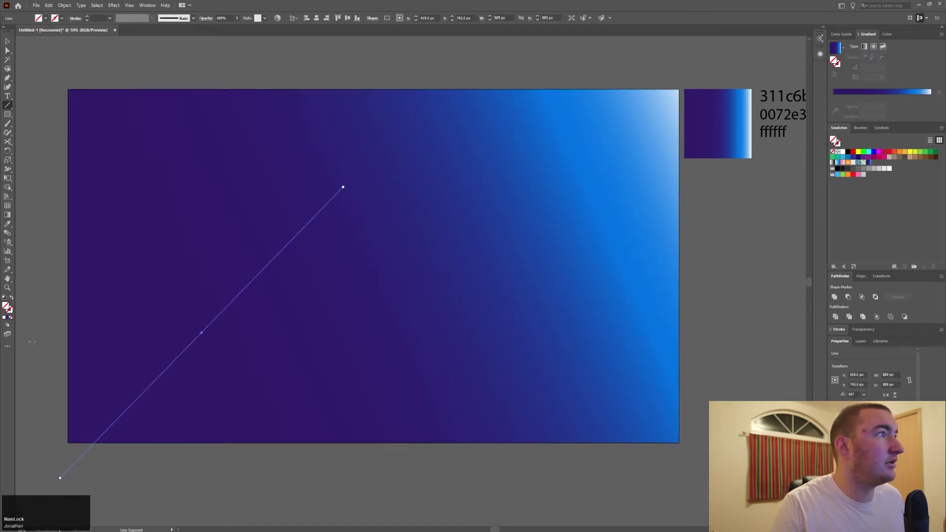
pyautogui.click(11, 312)
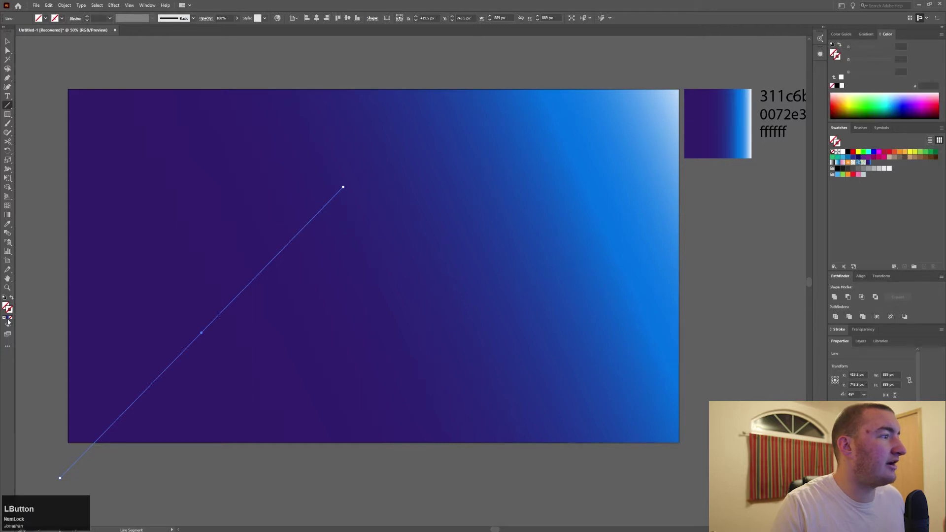
pyautogui.click(7, 319)
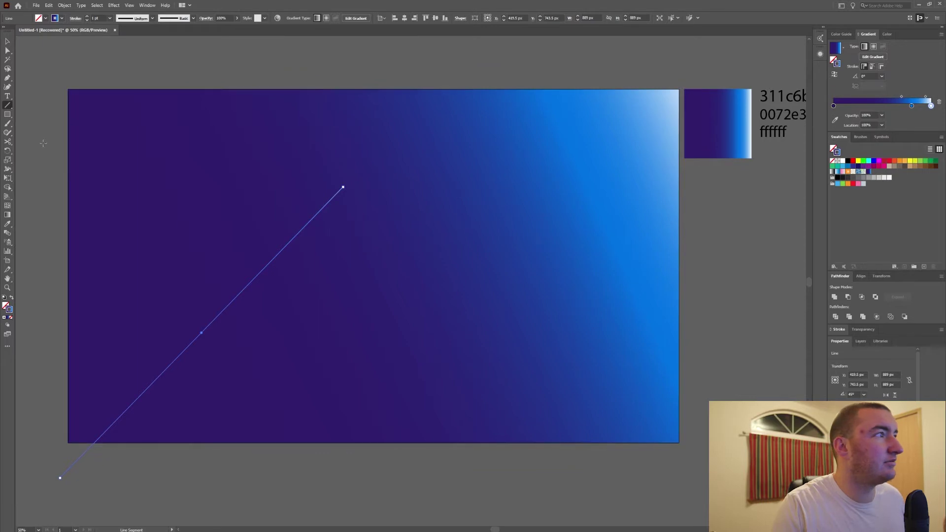
# Set the diagonal gradient line's stroke weight to 5 pt
pyautogui.click(7, 43)
pyautogui.click(236, 296)
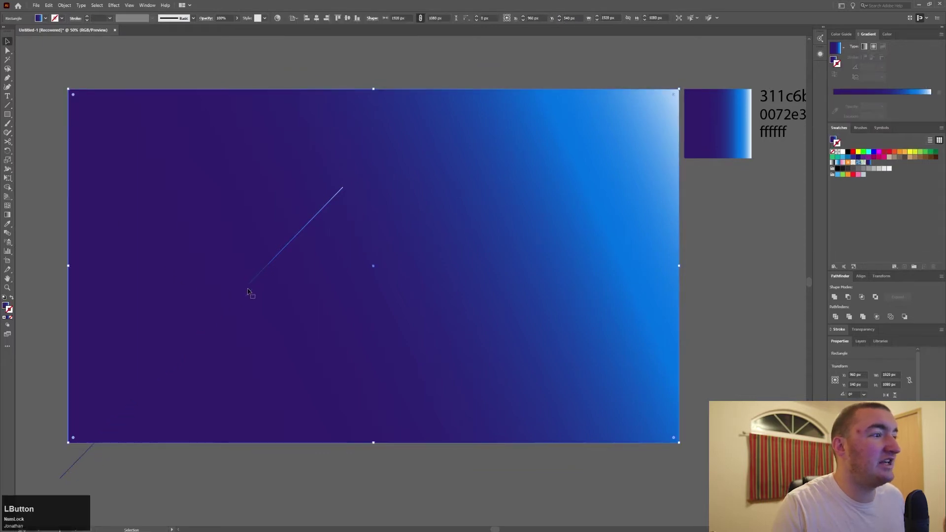
pyautogui.click(250, 288)
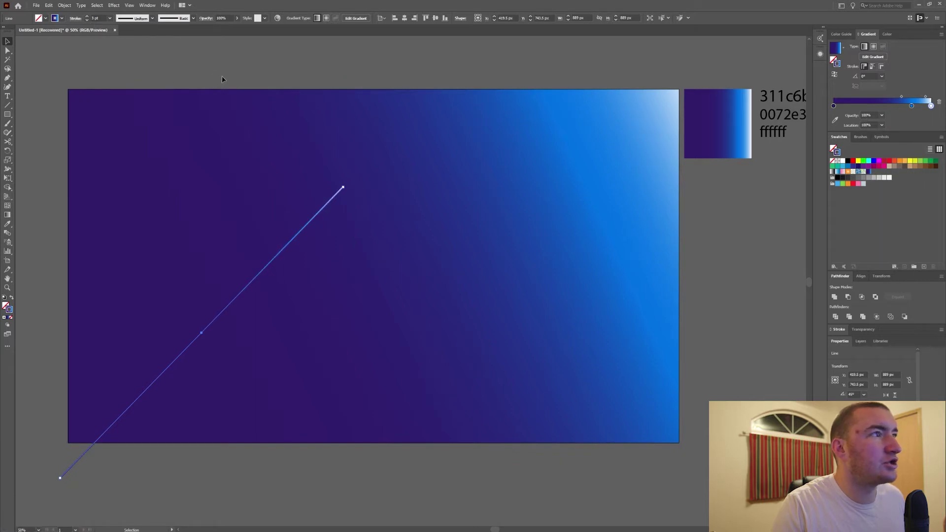
pyautogui.click(244, 59)
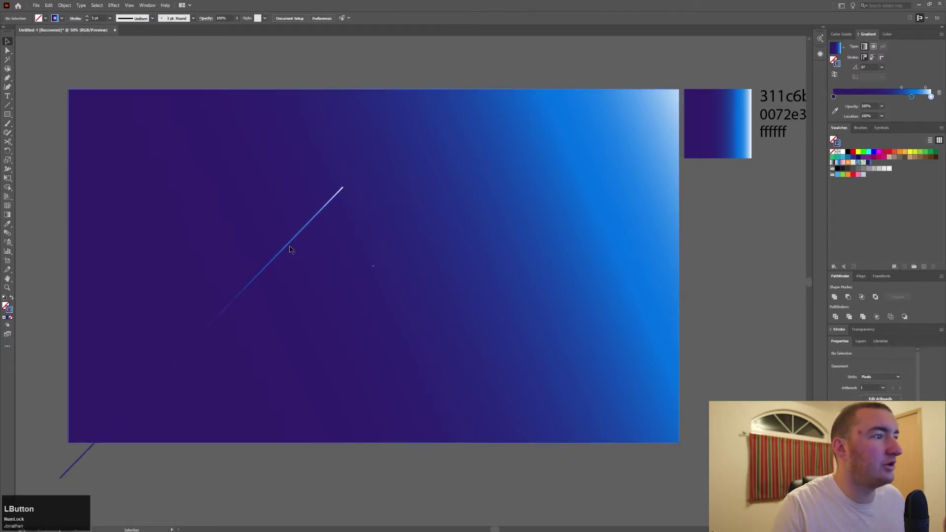
# Draw several more parallel 45° gradient lines of varying length close beside the first one
pyautogui.moveTo(63, 483); pyautogui.dragTo(360, 182)
pyautogui.moveTo(193, 304); pyautogui.dragTo(236, 251)
pyautogui.moveTo(66, 463); pyautogui.dragTo(392, 118)
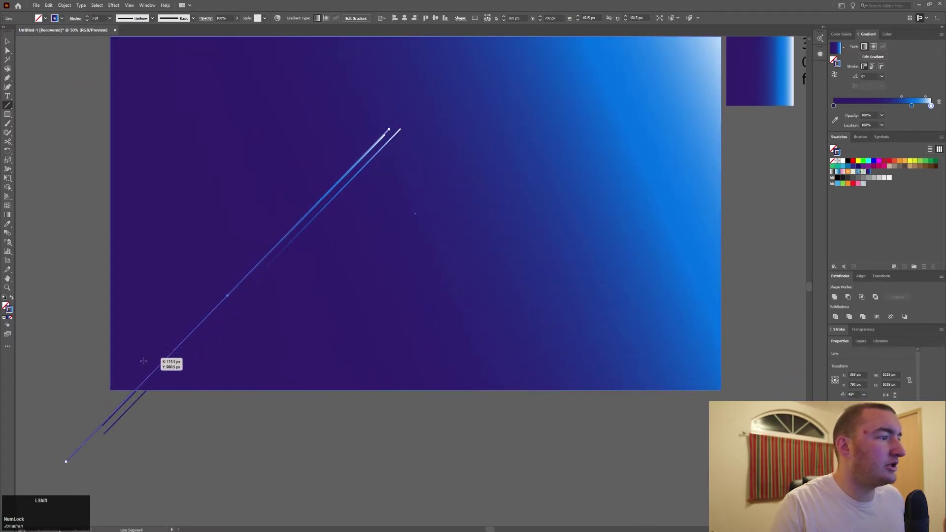
pyautogui.moveTo(66, 462); pyautogui.dragTo(409, 119)
pyautogui.moveTo(72, 465); pyautogui.dragTo(404, 125)
pyautogui.moveTo(48, 479); pyautogui.dragTo(446, 103)
# Draw about a dozen longer parallel 45° lines from far beyond the artboard's lower-left corner, ending at staggered points around the first lines
pyautogui.scroll(-1, 283, 348)
pyautogui.scroll(-2, 266, 316)
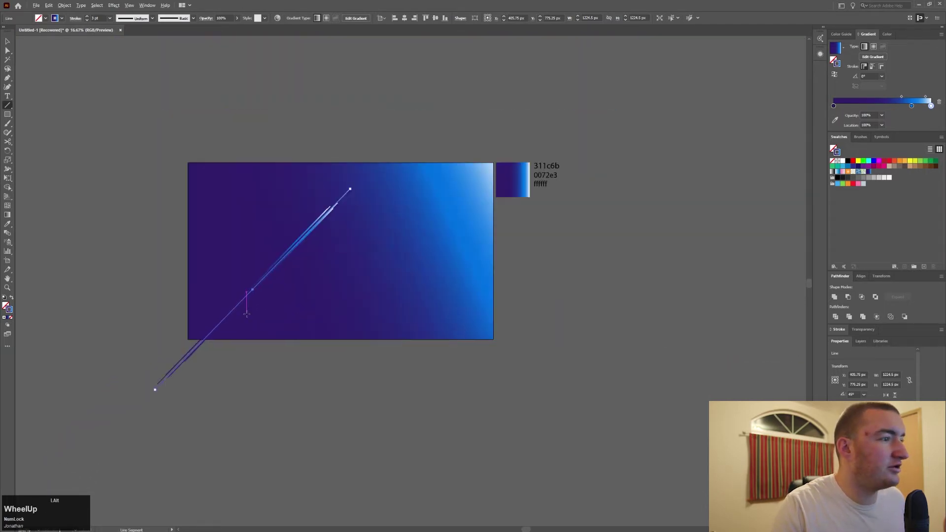
pyautogui.scroll(-1, 247, 314)
pyautogui.moveTo(163, 308); pyautogui.dragTo(268, 230)
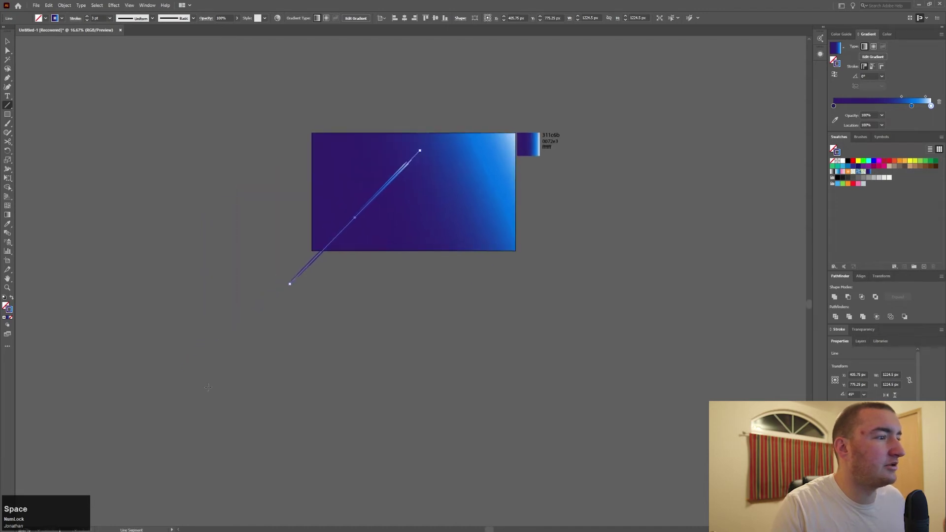
pyautogui.moveTo(127, 434); pyautogui.dragTo(432, 174)
pyautogui.moveTo(140, 425)
pyautogui.mouseDown()
pyautogui.moveTo(313, 304)
pyautogui.moveTo(435, 171)
pyautogui.mouseUp()
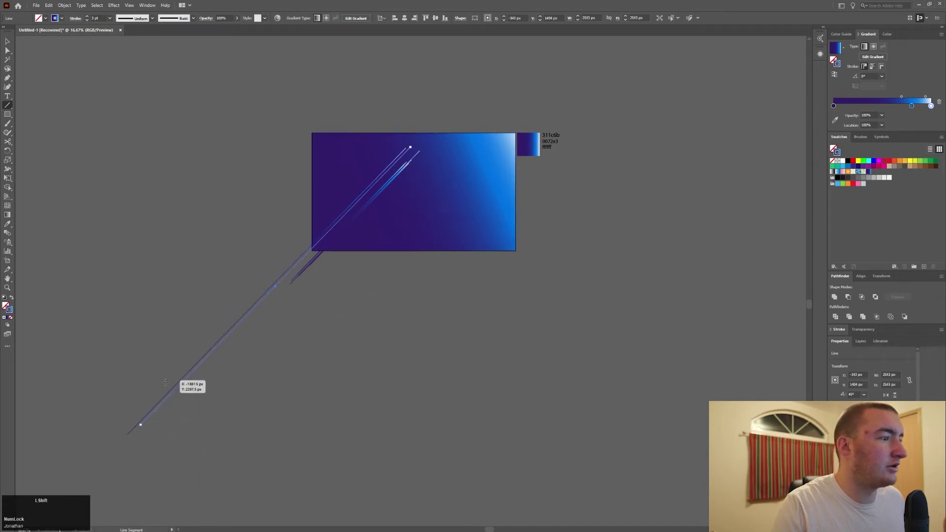
pyautogui.moveTo(140, 425); pyautogui.dragTo(423, 163)
pyautogui.moveTo(147, 423); pyautogui.dragTo(429, 165)
pyautogui.moveTo(160, 424); pyautogui.dragTo(432, 169)
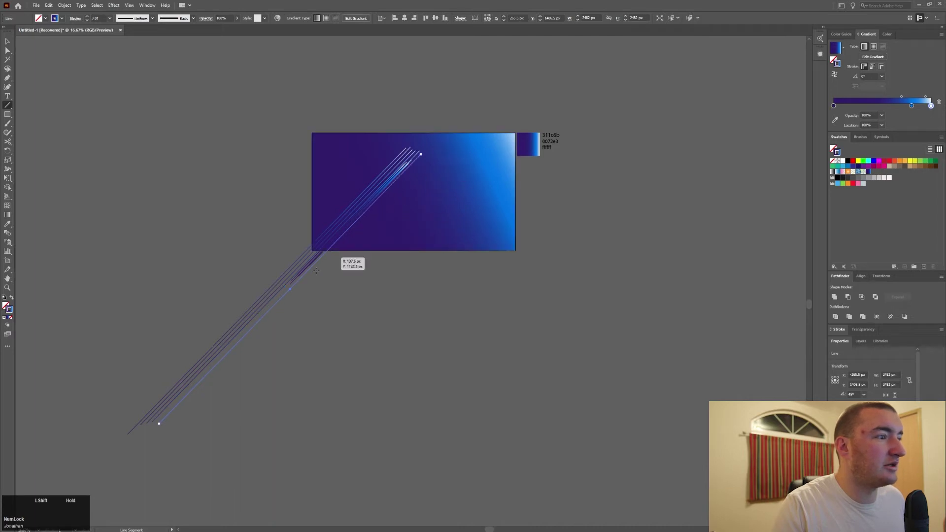
pyautogui.moveTo(211, 384); pyautogui.dragTo(417, 154)
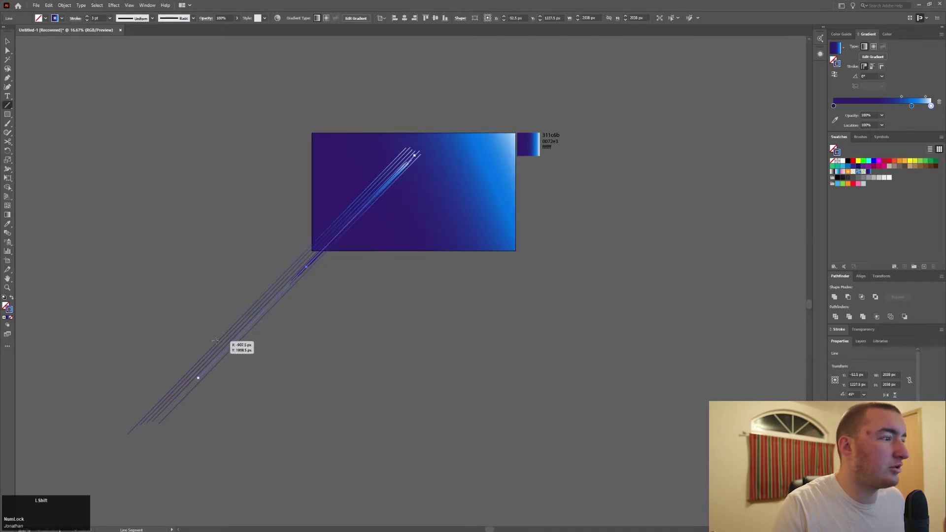
pyautogui.moveTo(213, 339); pyautogui.dragTo(403, 146)
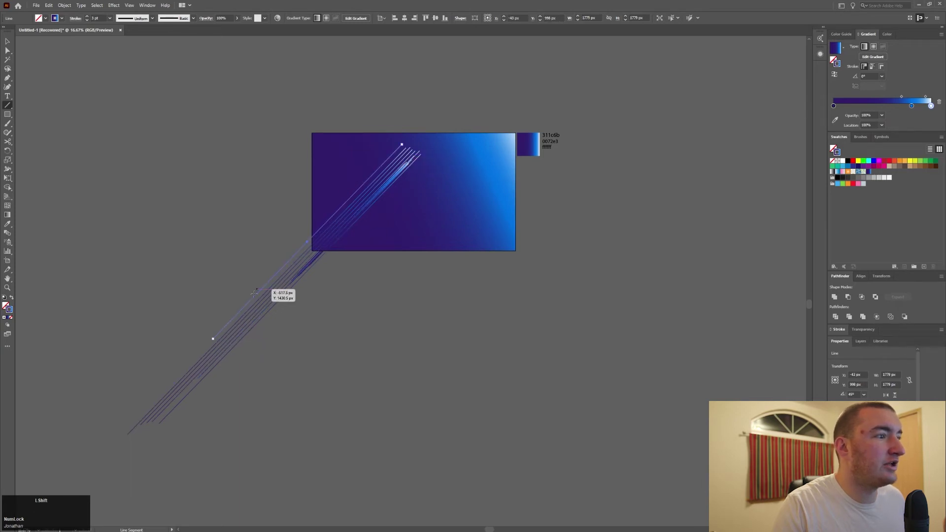
pyautogui.moveTo(253, 332); pyautogui.dragTo(428, 153)
pyautogui.moveTo(267, 324)
pyautogui.mouseDown()
pyautogui.moveTo(441, 156)
pyautogui.moveTo(432, 162)
pyautogui.mouseUp()
pyautogui.moveTo(275, 321)
pyautogui.mouseDown()
pyautogui.moveTo(350, 258)
pyautogui.moveTo(438, 163)
pyautogui.moveTo(432, 159)
pyautogui.mouseUp()
pyautogui.moveTo(283, 318); pyautogui.dragTo(436, 161)
pyautogui.moveTo(284, 318); pyautogui.dragTo(420, 165)
# Undo the accidental move of the background rectangle and lock it in place
pyautogui.scroll(2, 442, 142)
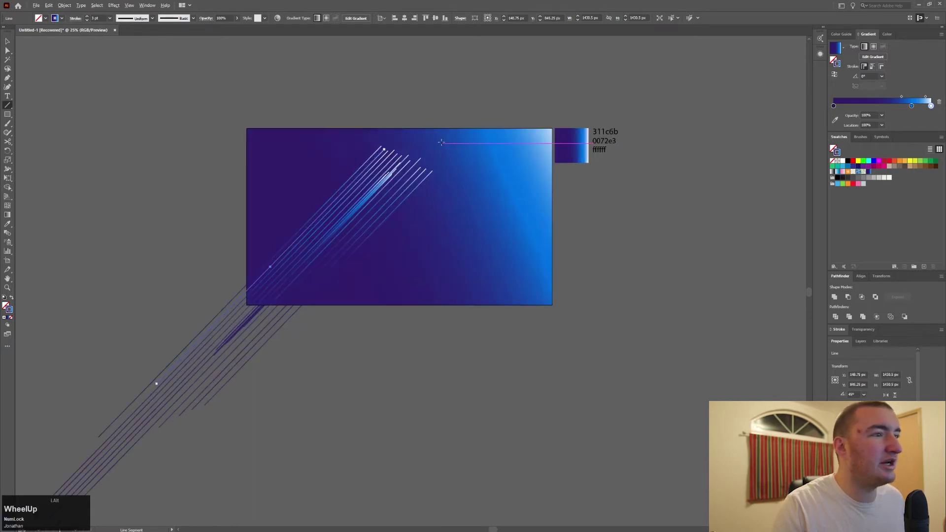
pyautogui.click(8, 42)
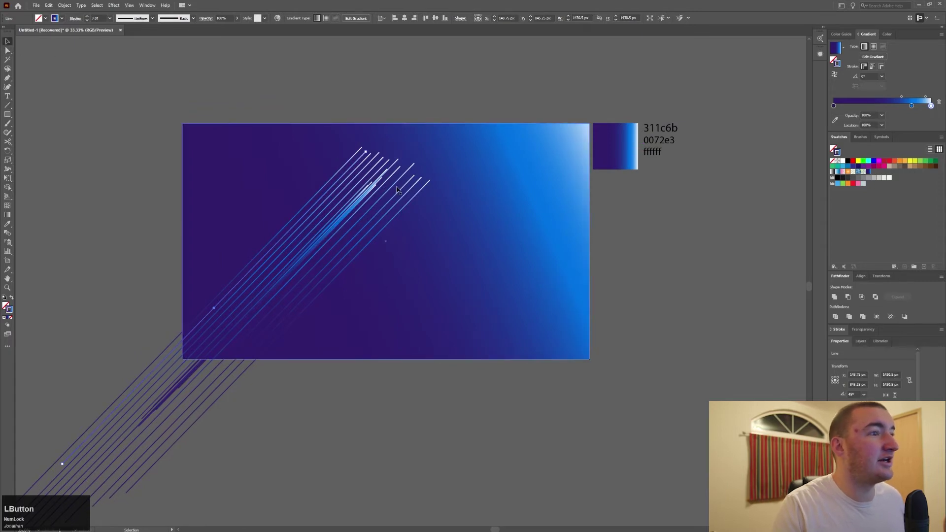
pyautogui.moveTo(331, 158); pyautogui.dragTo(342, 177)
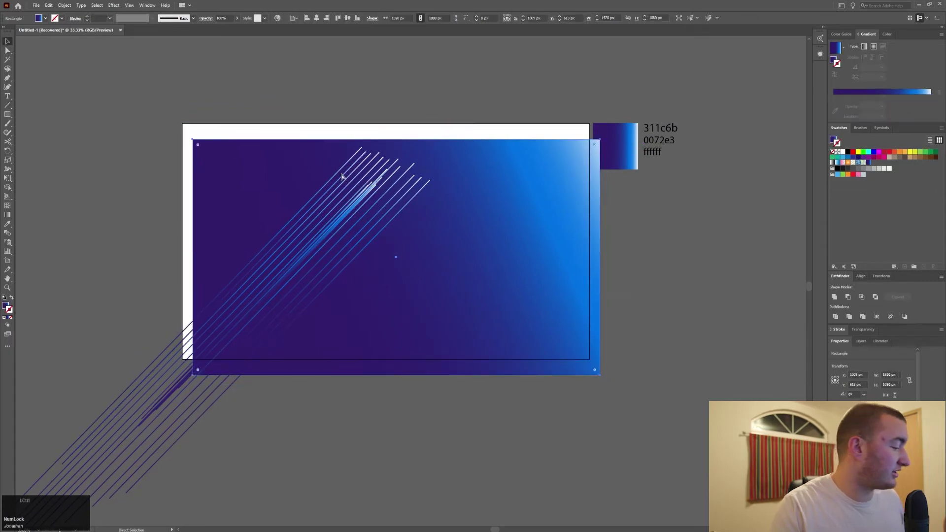
pyautogui.hotkey('ctrl', 'z')
pyautogui.click(509, 169)
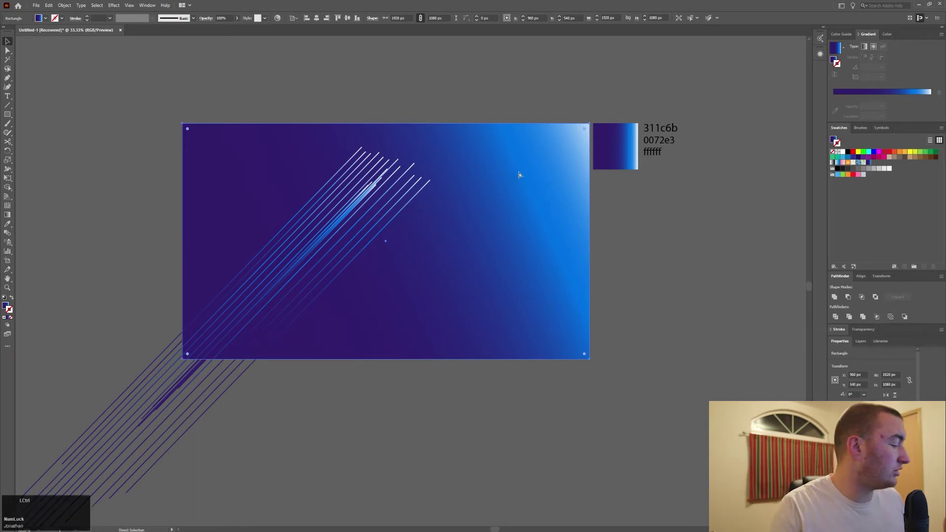
pyautogui.hotkey('ctrl', 'shift', 'a')
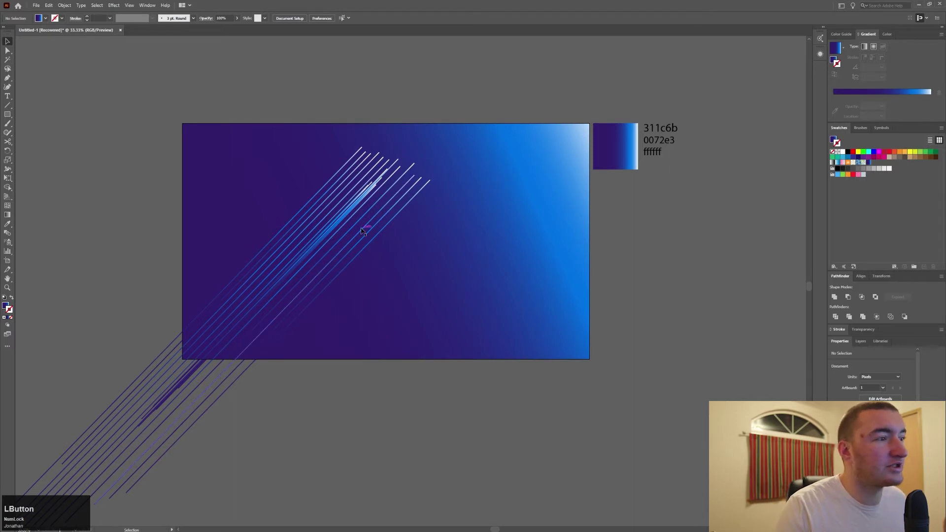
# Move the individual diagonal lines closer together into one tight bundle with staggered ends
pyautogui.moveTo(329, 210); pyautogui.dragTo(352, 229)
pyautogui.moveTo(380, 177); pyautogui.dragTo(374, 198)
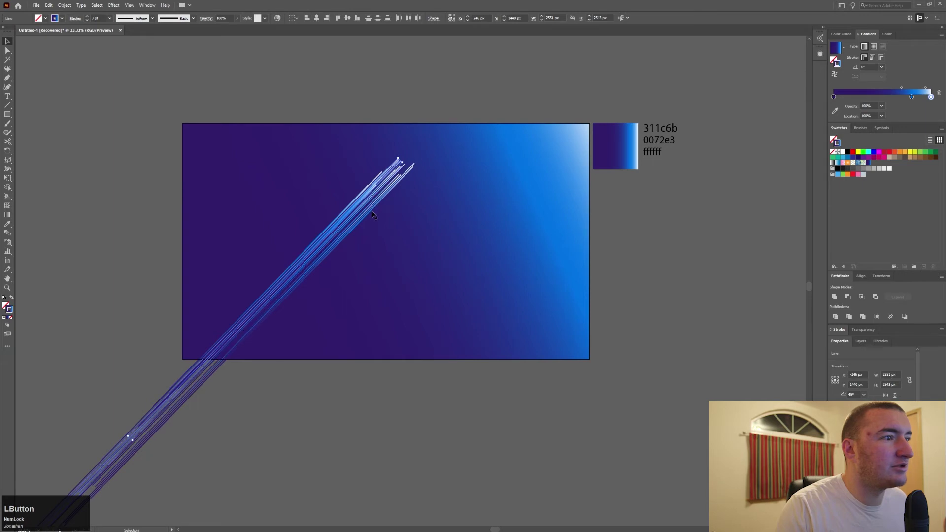
pyautogui.moveTo(365, 211); pyautogui.dragTo(373, 216)
pyautogui.click(379, 216)
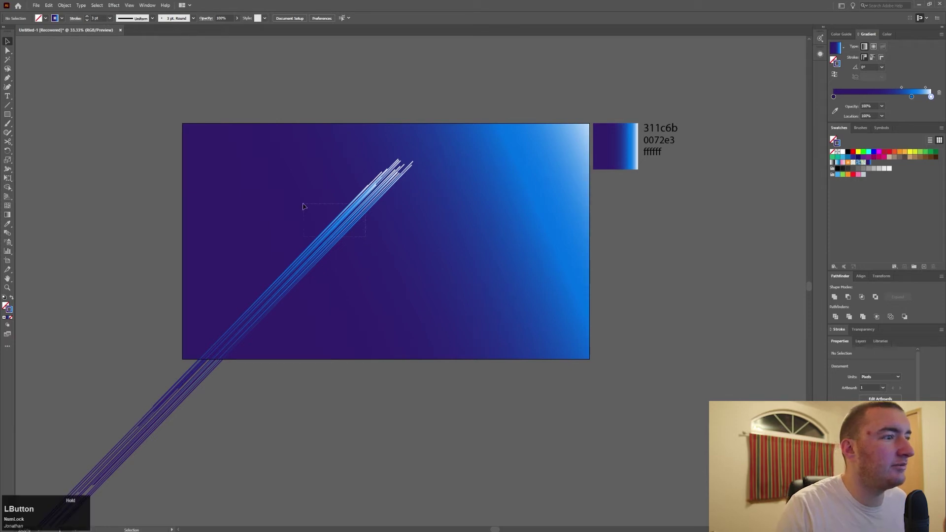
# Select the whole bundle of diagonal lines and scale it slightly narrower
pyautogui.moveTo(302, 205); pyautogui.dragTo(326, 305)
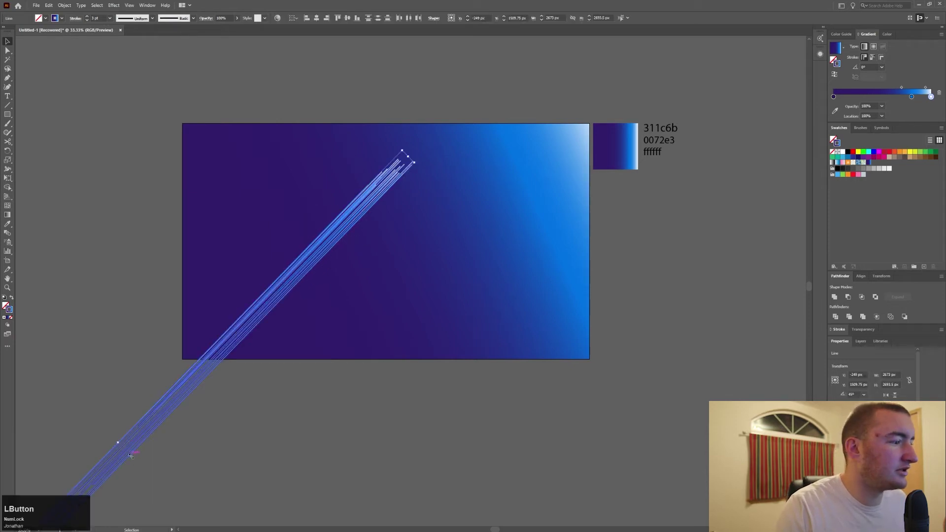
pyautogui.moveTo(131, 456); pyautogui.dragTo(129, 452)
pyautogui.click(343, 313)
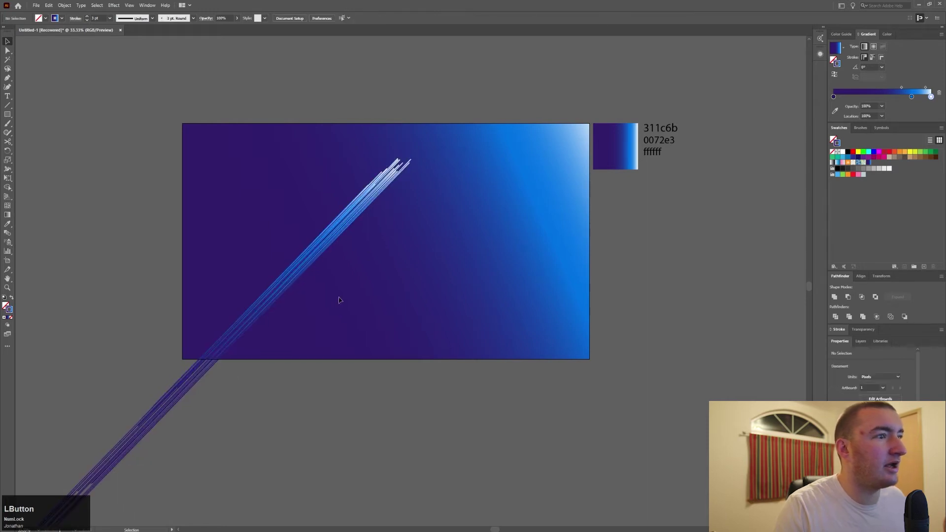
# Duplicate the line bundle and place the copies next to each other along its lower-right side
pyautogui.moveTo(310, 206); pyautogui.dragTo(309, 206)
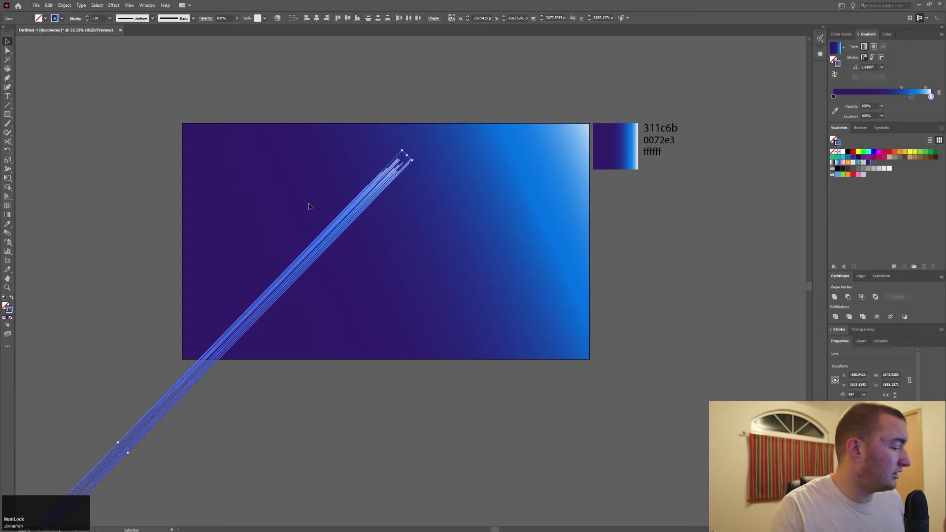
pyautogui.moveTo(339, 232); pyautogui.dragTo(346, 250)
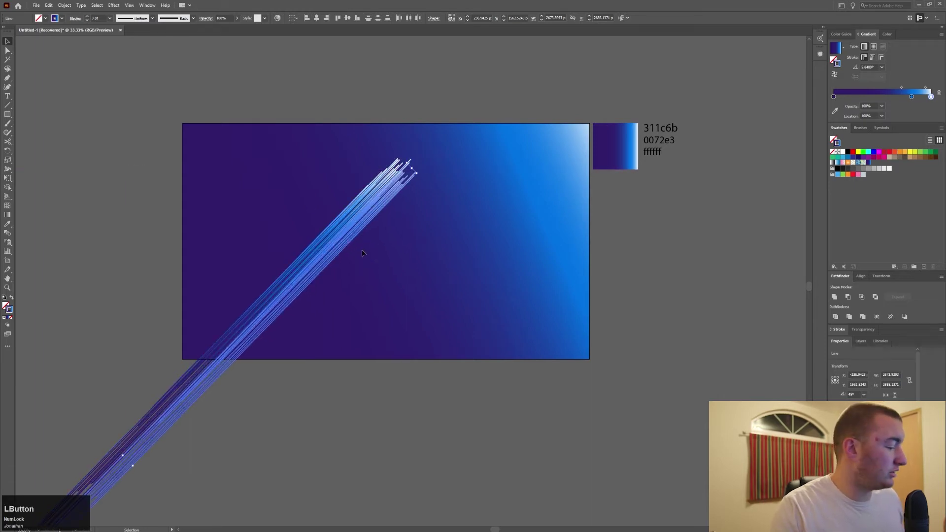
pyautogui.hotkey('ctrl', 'v')
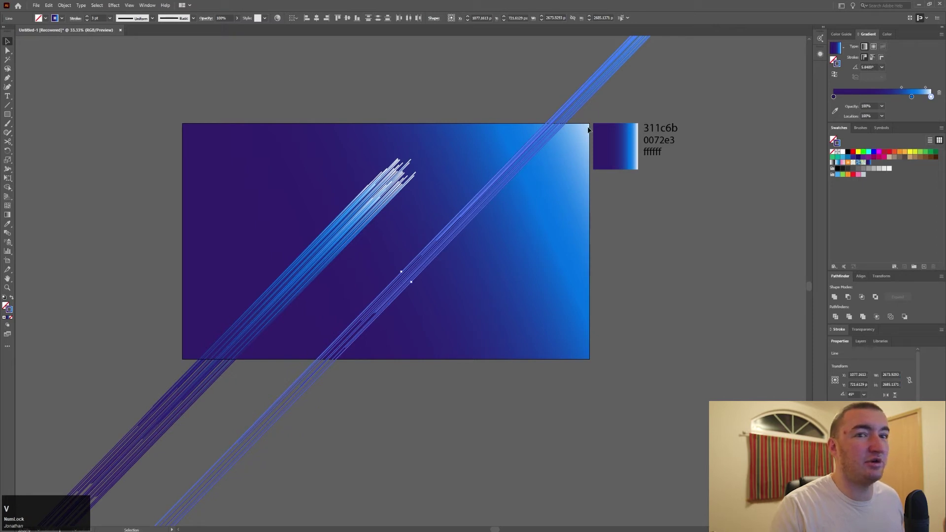
pyautogui.moveTo(590, 121); pyautogui.dragTo(323, 286)
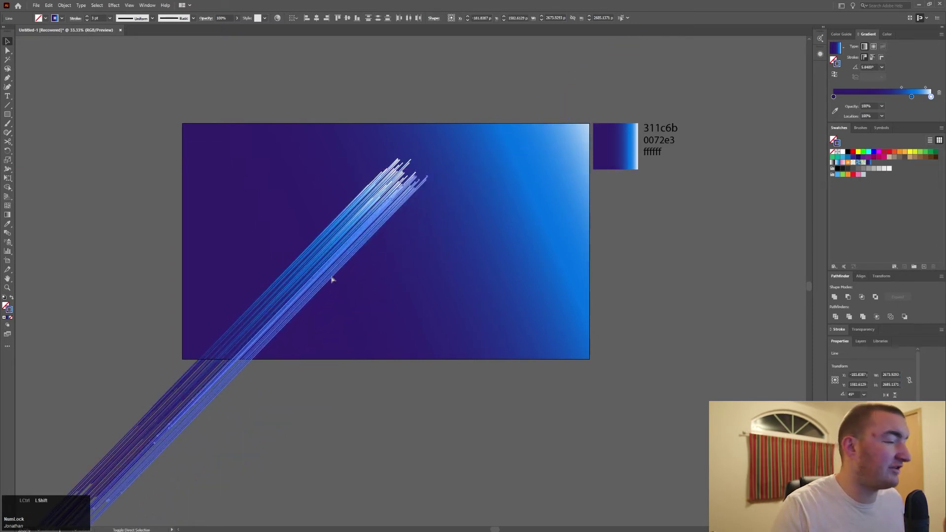
pyautogui.moveTo(340, 236); pyautogui.dragTo(361, 283)
# Duplicate the combined set of lines and place the copies to its lower right and upper left, widening the diagonal band across the artboard
pyautogui.moveTo(321, 212); pyautogui.dragTo(396, 298)
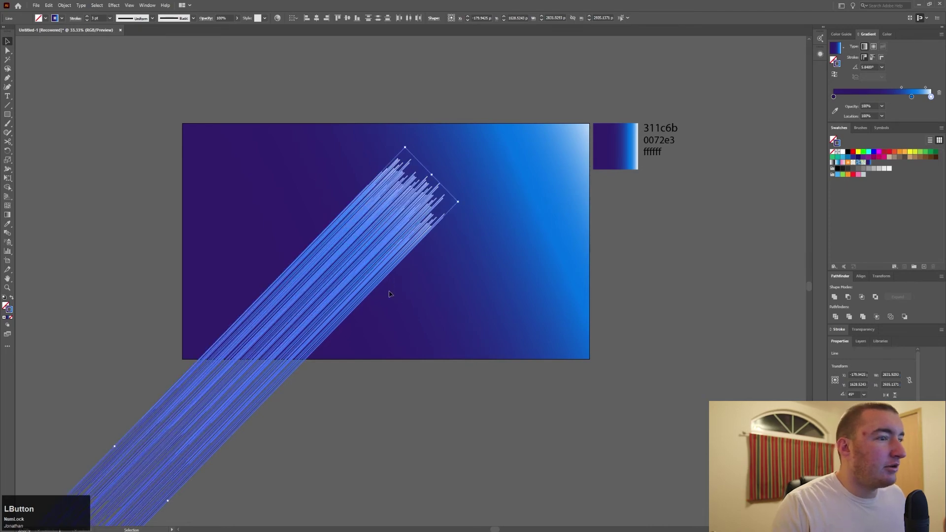
pyautogui.click(316, 224)
pyautogui.moveTo(400, 312); pyautogui.dragTo(400, 309)
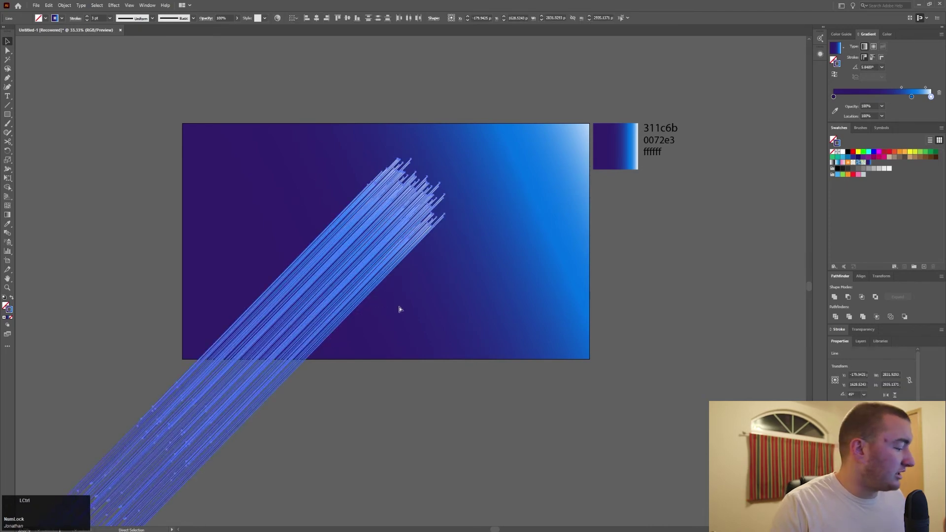
pyautogui.moveTo(372, 258); pyautogui.dragTo(409, 362)
pyautogui.hotkey('ctrl', 'shift', 'v')
pyautogui.moveTo(345, 263); pyautogui.dragTo(251, 210)
pyautogui.hotkey('ctrl', 'x')
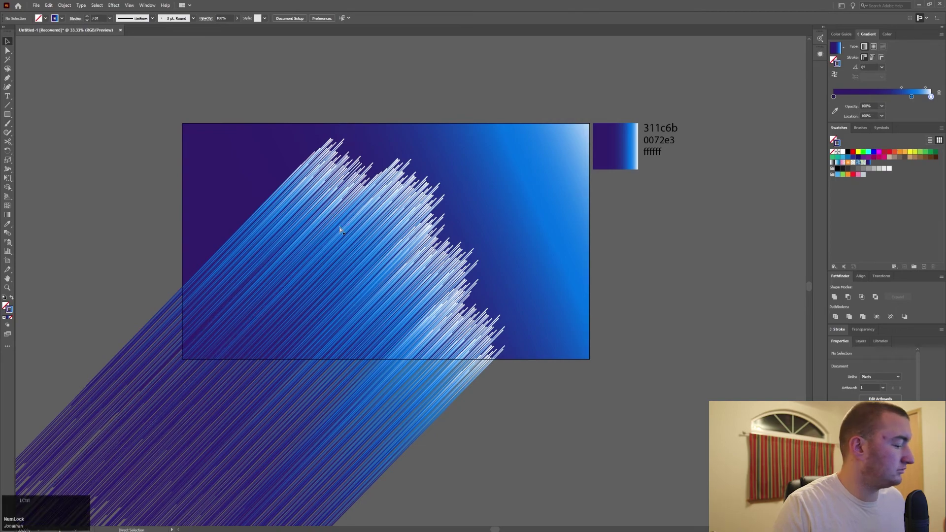
# Duplicate the line bundle toward the upper left until the diagonal band extends past the artboard's upper-left corner
pyautogui.hotkey('ctrl', 'z')
pyautogui.moveTo(339, 230); pyautogui.dragTo(263, 192)
pyautogui.hotkey('ctrl', 'shift', 'v')
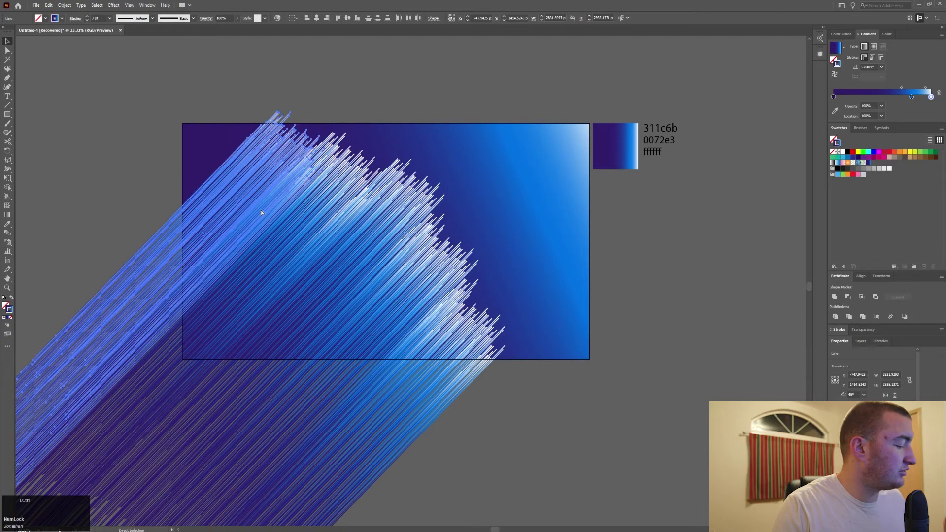
pyautogui.hotkey('ctrl', 'z')
pyautogui.moveTo(259, 209); pyautogui.dragTo(166, 195)
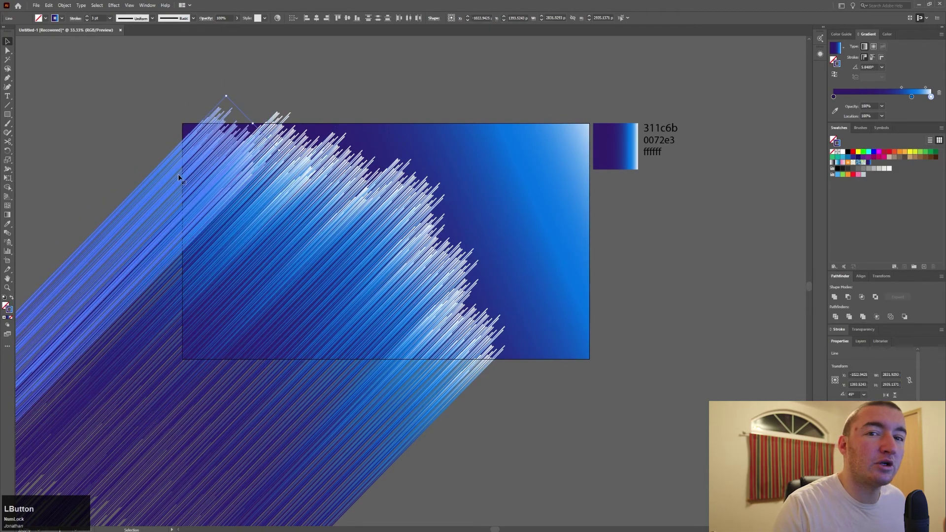
pyautogui.click(151, 135)
# Duplicate the wider set of lines in overlapping, lower-set rows behind the band's leading edge, filling the artboard's lower-left area densely
pyautogui.moveTo(236, 226); pyautogui.dragTo(195, 195)
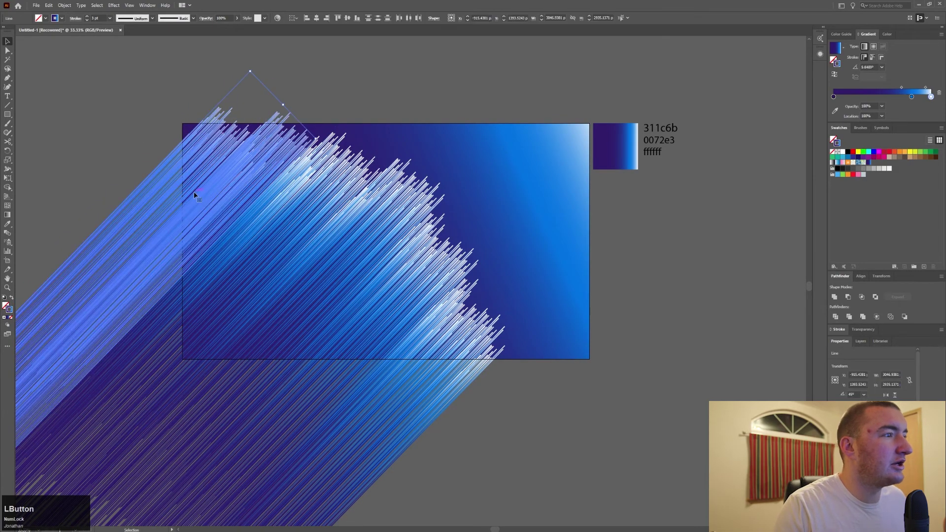
pyautogui.moveTo(179, 216); pyautogui.dragTo(144, 208)
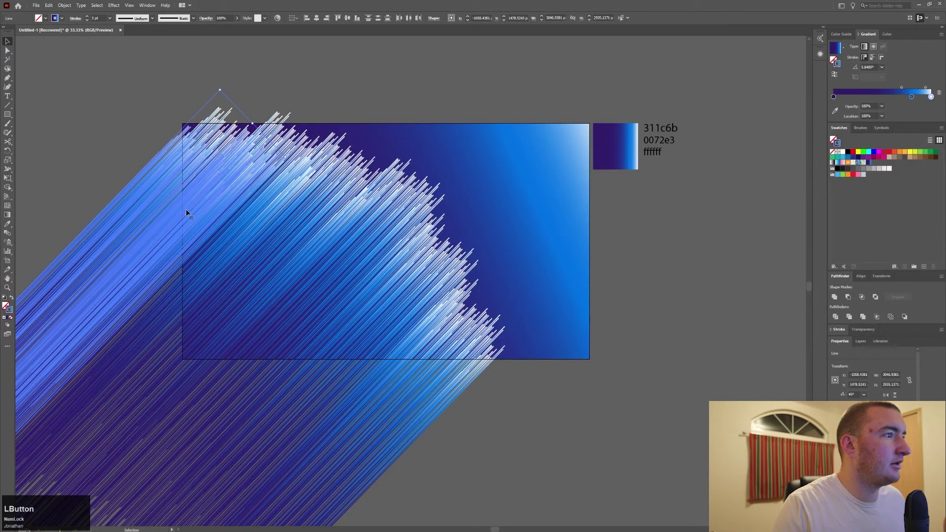
pyautogui.moveTo(186, 212); pyautogui.dragTo(355, 410)
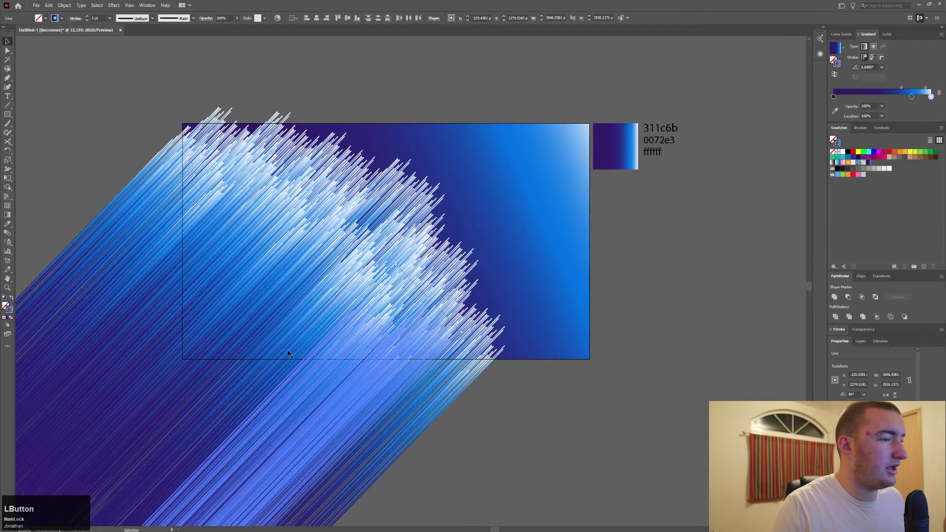
pyautogui.press('v')
pyautogui.moveTo(220, 247); pyautogui.dragTo(217, 383)
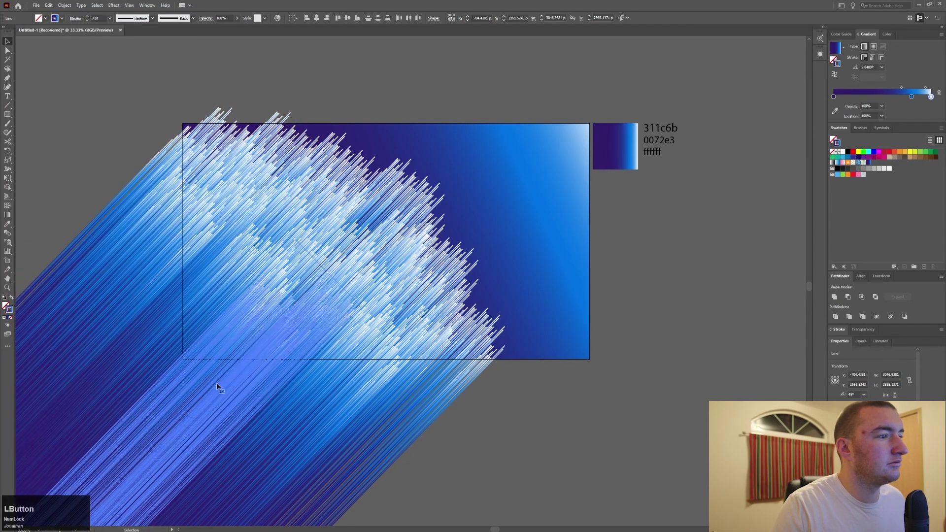
pyautogui.moveTo(177, 235); pyautogui.dragTo(133, 346)
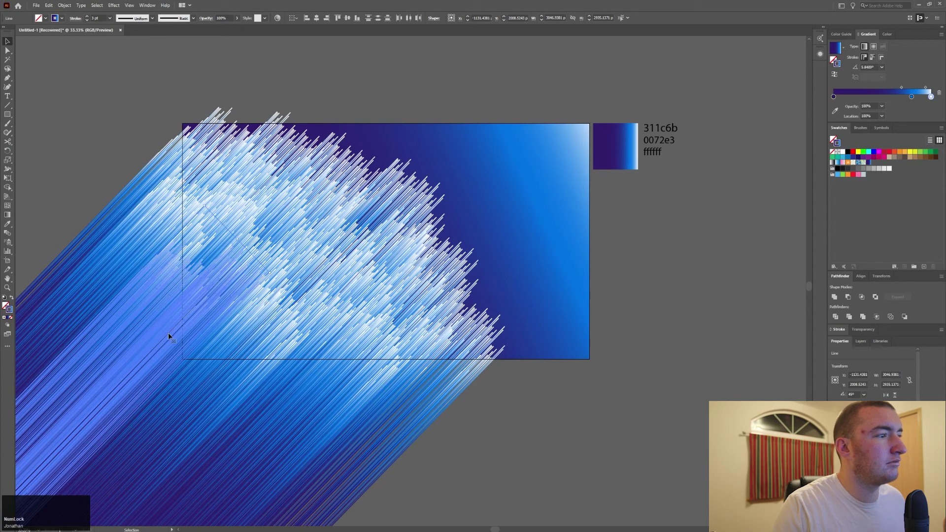
pyautogui.click(643, 479)
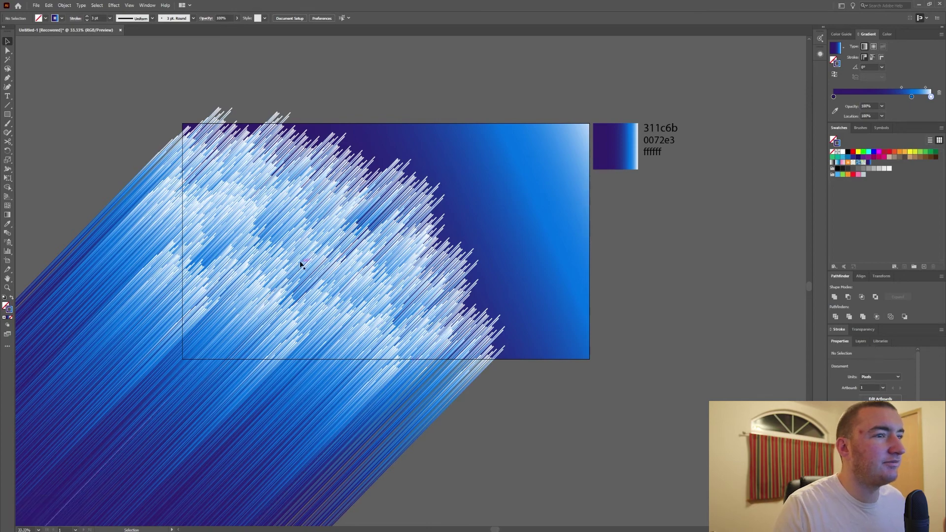
# Draw a 1920 × 1080 px rectangle exactly over the artboard and swap its gradient stroke to the fill
pyautogui.press('m')
pyautogui.click(183, 127)
pyautogui.moveTo(182, 126)
pyautogui.mouseDown()
pyautogui.moveTo(626, 377)
pyautogui.moveTo(513, 330)
pyautogui.moveTo(226, 163)
pyautogui.moveTo(220, 137)
pyautogui.mouseUp()
pyautogui.press('space')
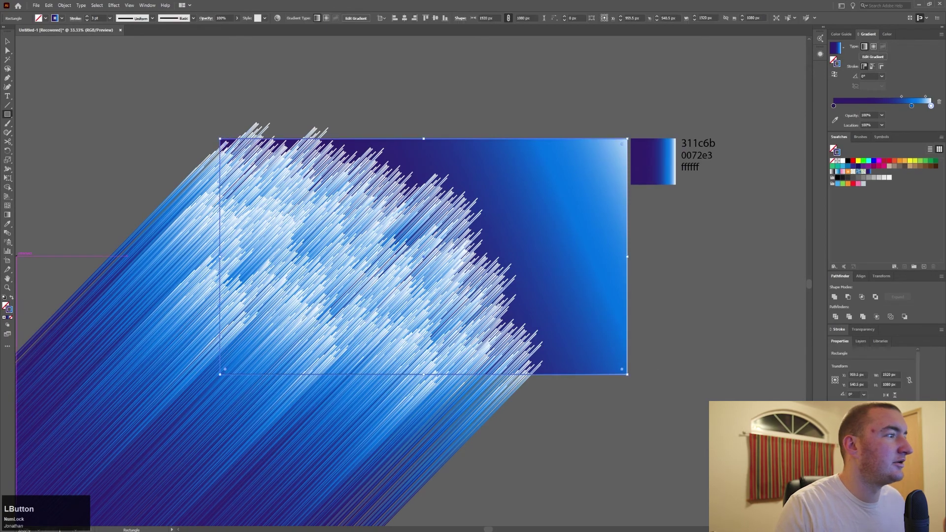
pyautogui.click(12, 297)
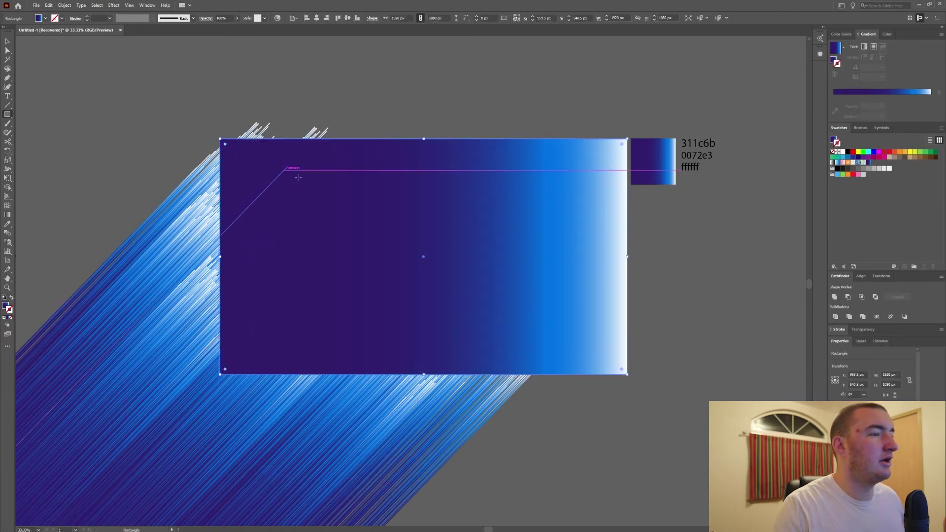
# Select all the diagonal lines together with the covering rectangle and make a clipping mask that trims them to the artboard
pyautogui.press('v')
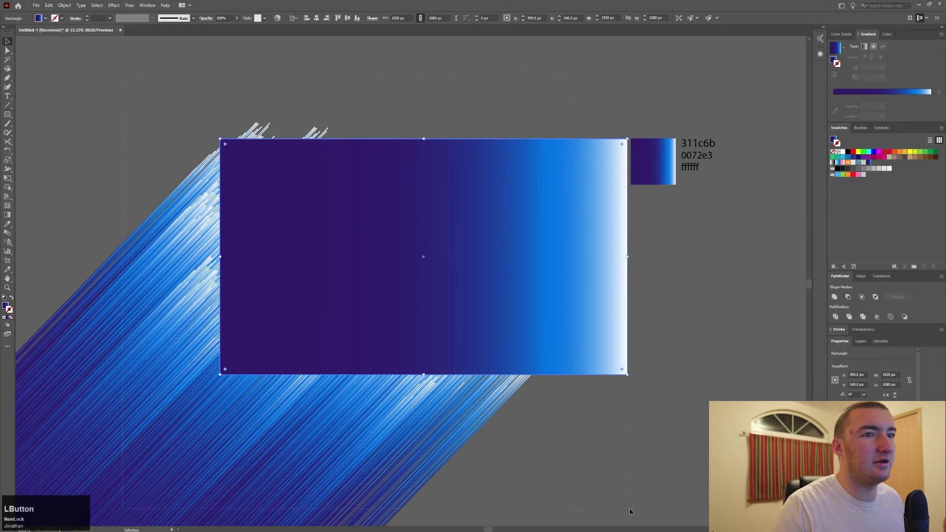
pyautogui.click(616, 474)
pyautogui.rightClick(502, 227)
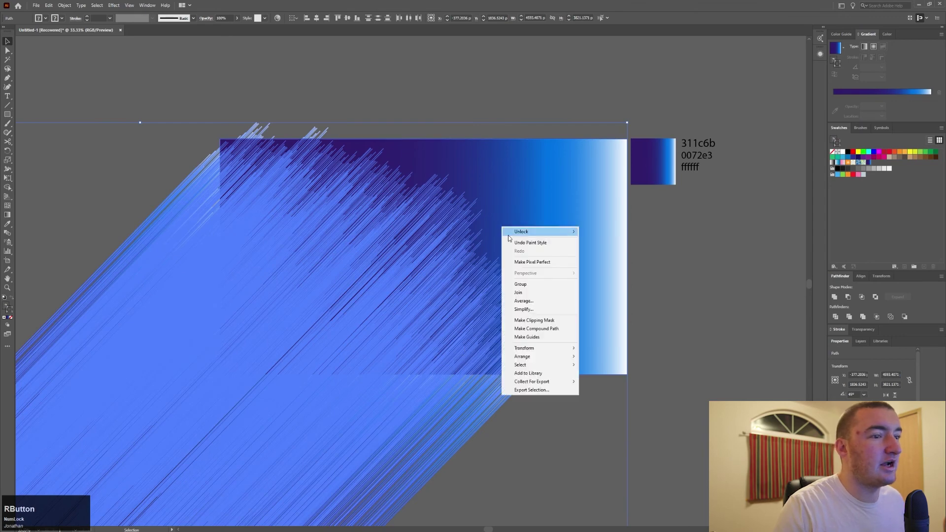
pyautogui.click(534, 321)
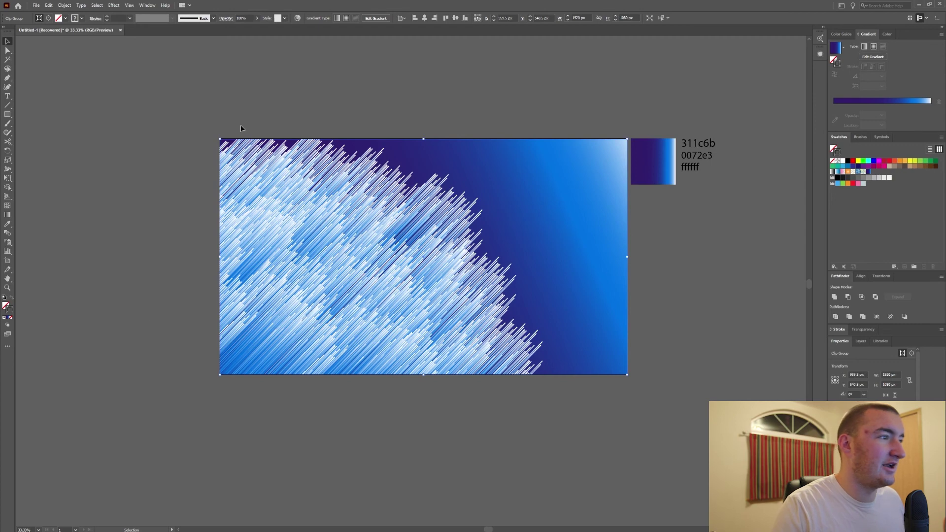
pyautogui.click(423, 435)
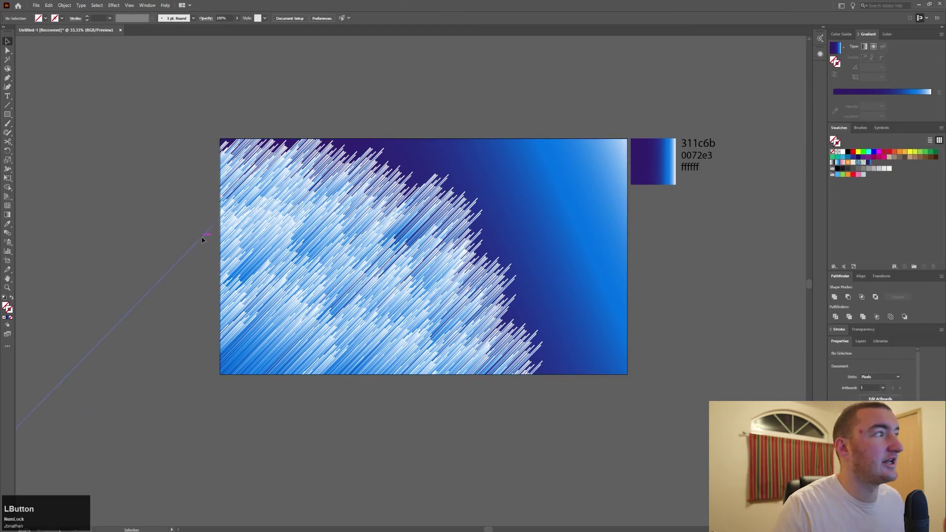
pyautogui.moveTo(194, 292); pyautogui.dragTo(205, 363)
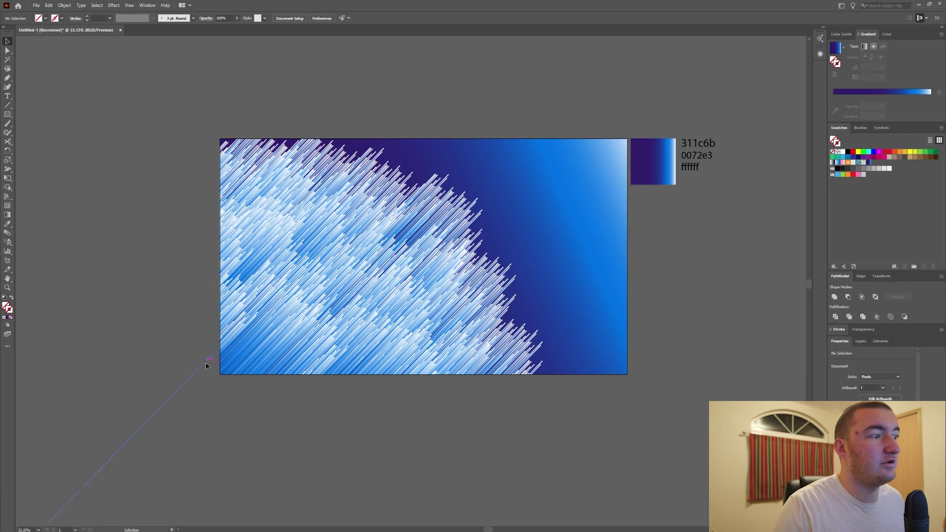